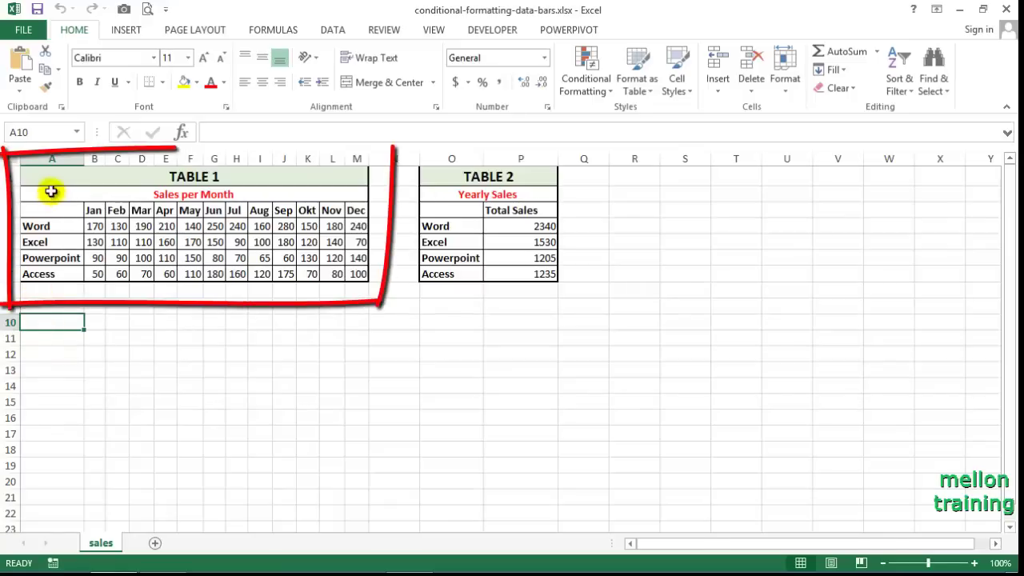
# Step: Select Table 1, then Table 2, then clear the selection
pyautogui.moveTo(50, 170)
pyautogui.mouseDown()
pyautogui.moveTo(268, 250)
pyautogui.moveTo(286, 272)
pyautogui.mouseUp()
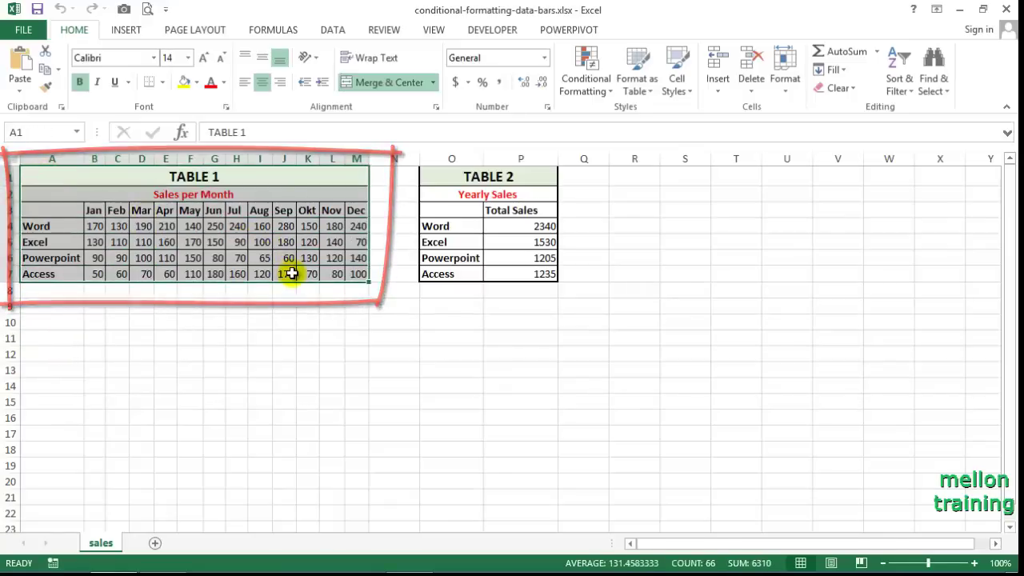
pyautogui.moveTo(445, 179); pyautogui.dragTo(507, 273)
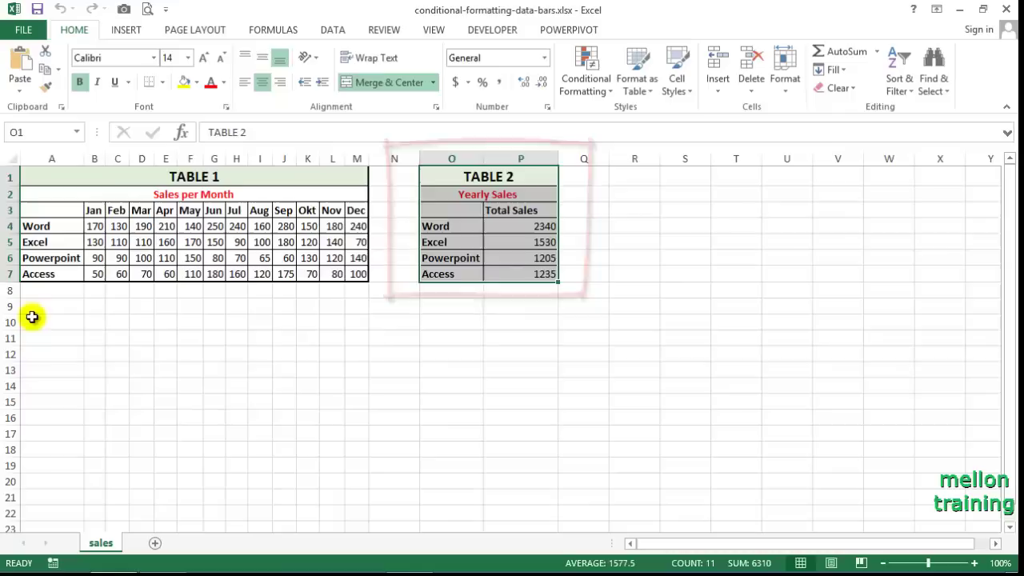
pyautogui.click(32, 321)
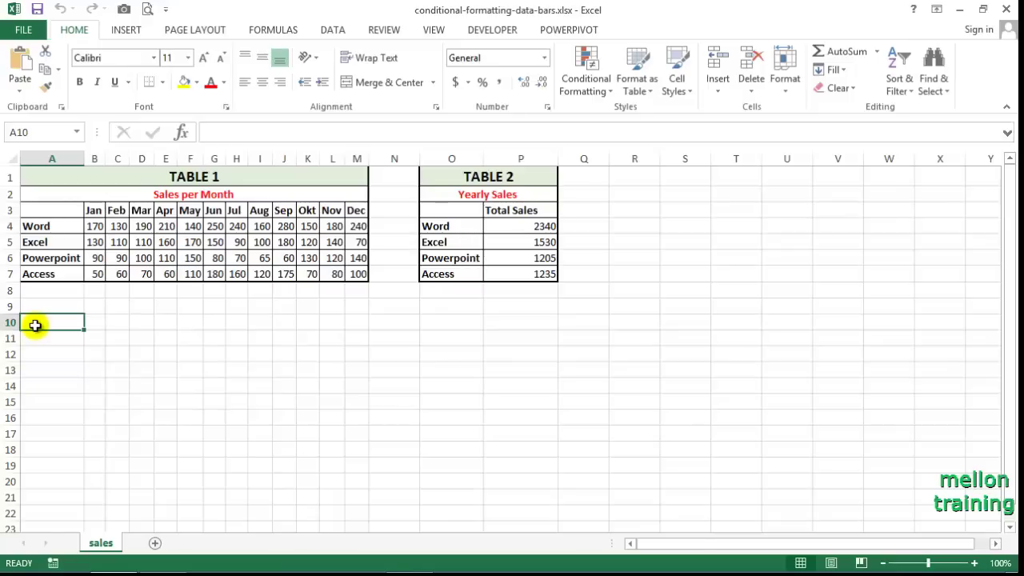
# Step: Select sales figures B4:M7 and bring up the Highlight Cells Rules options under Conditional Formatting
pyautogui.moveTo(91, 226); pyautogui.dragTo(156, 245)
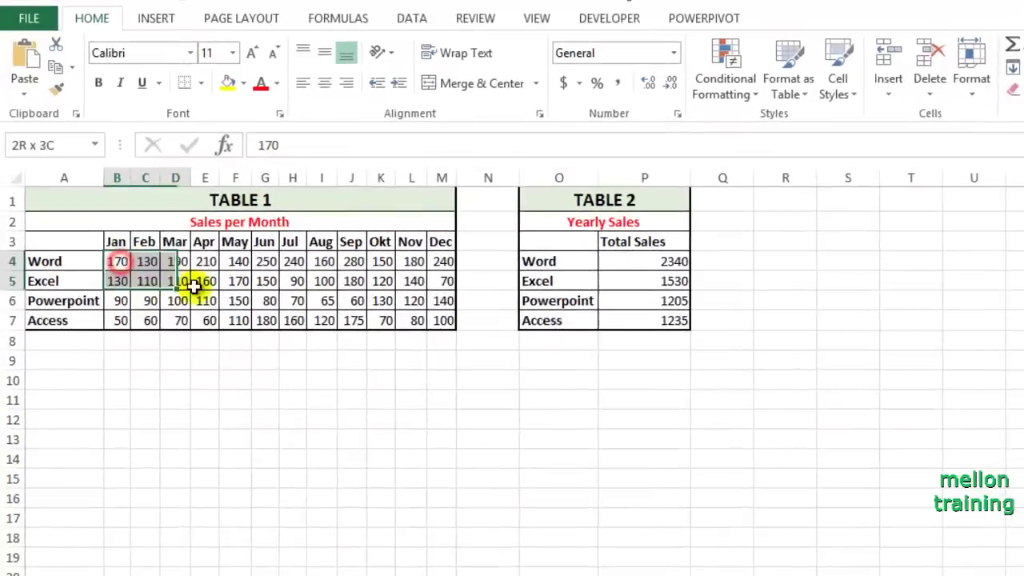
pyautogui.moveTo(193, 285); pyautogui.dragTo(433, 313)
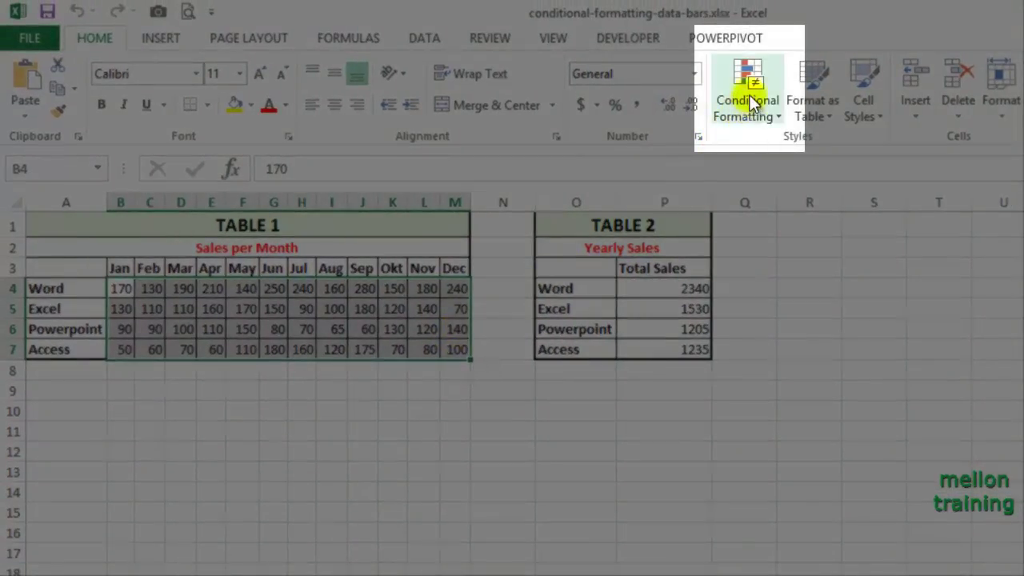
pyautogui.click(749, 94)
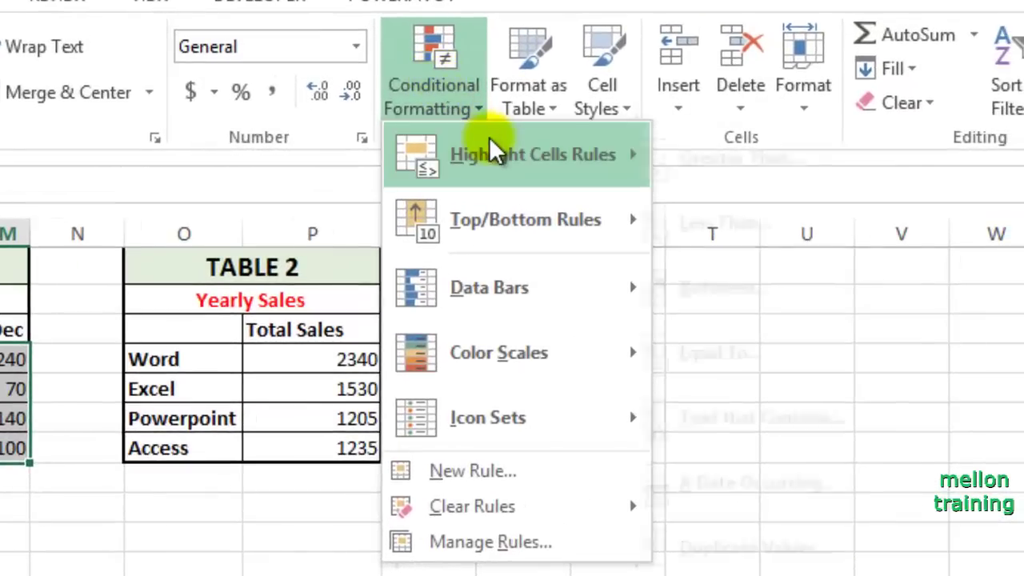
pyautogui.moveTo(496, 164)
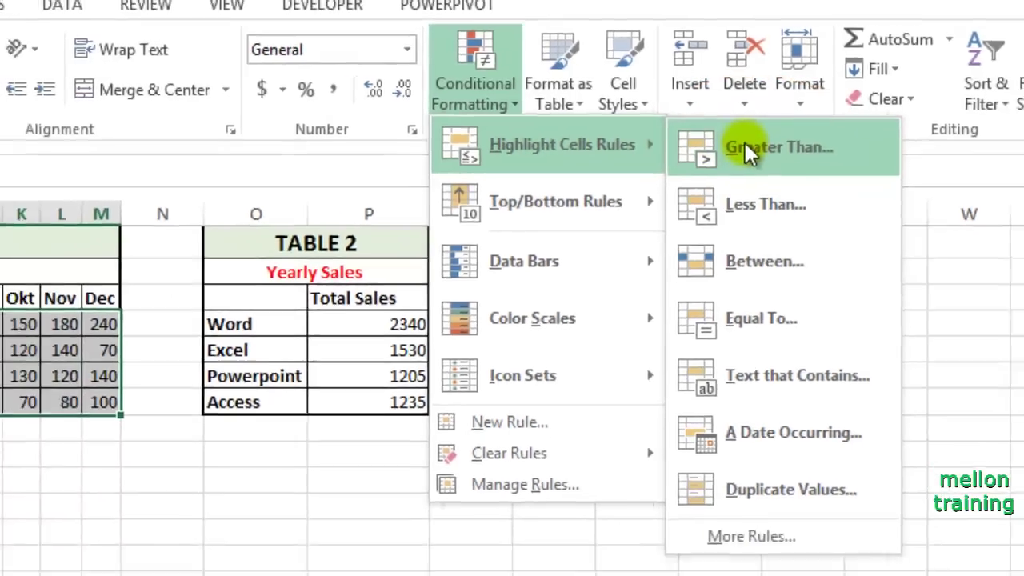
# Step: Add a Greater Than 110 rule using Green Fill with Dark Green Text
pyautogui.click(742, 157)
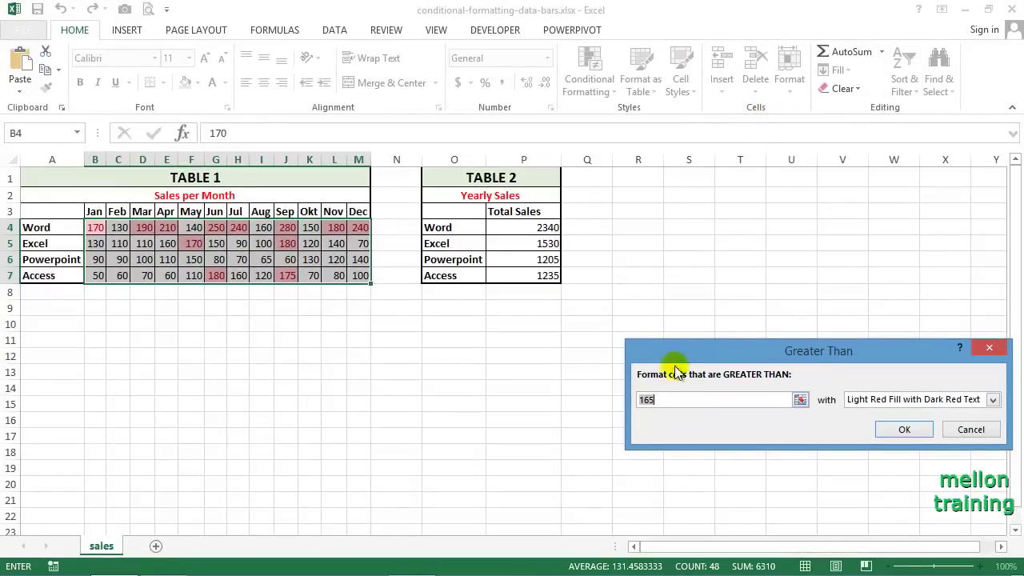
pyautogui.moveTo(664, 350); pyautogui.dragTo(578, 350)
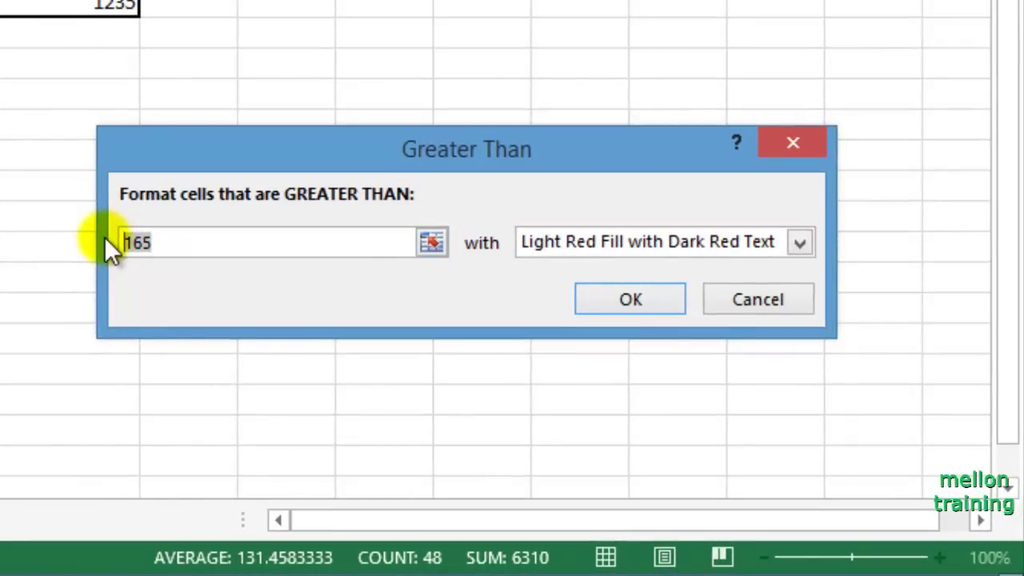
pyautogui.write('110')
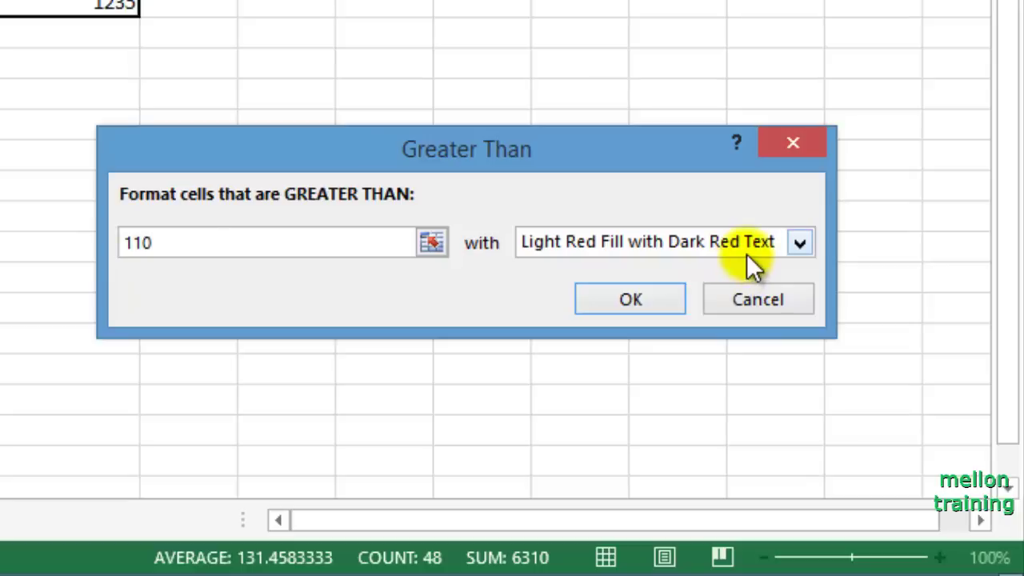
pyautogui.click(798, 234)
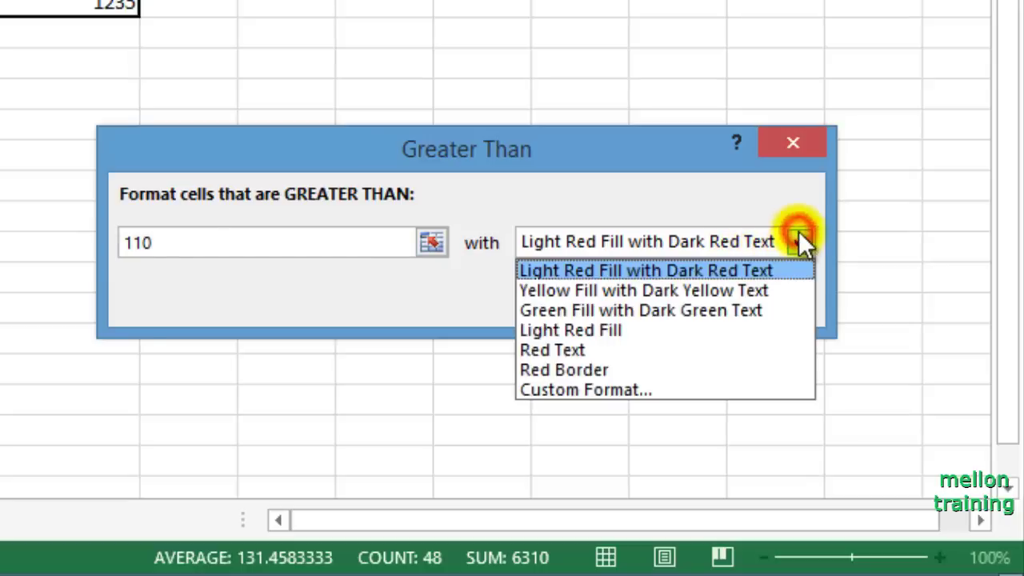
pyautogui.click(653, 308)
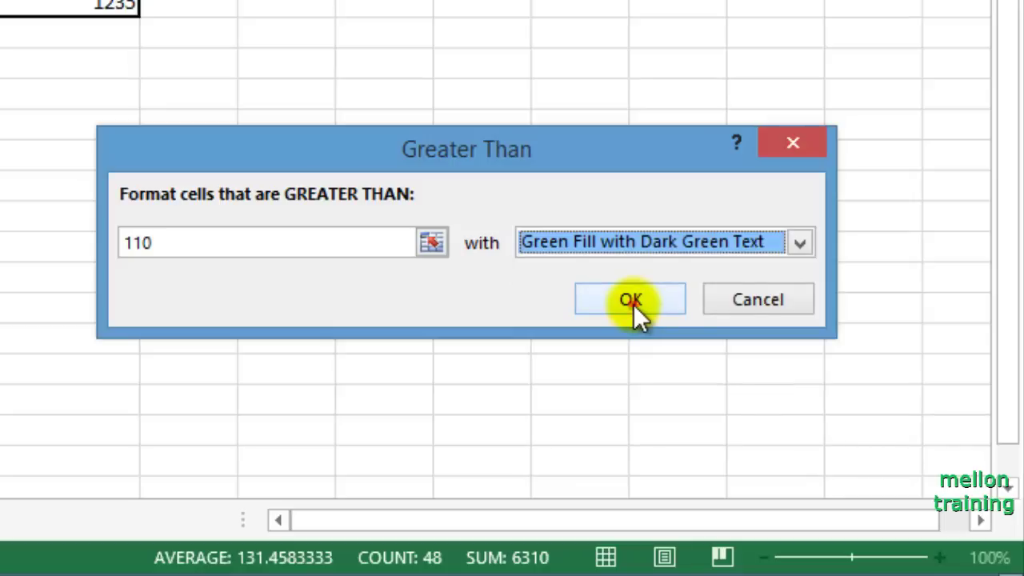
pyautogui.click(633, 304)
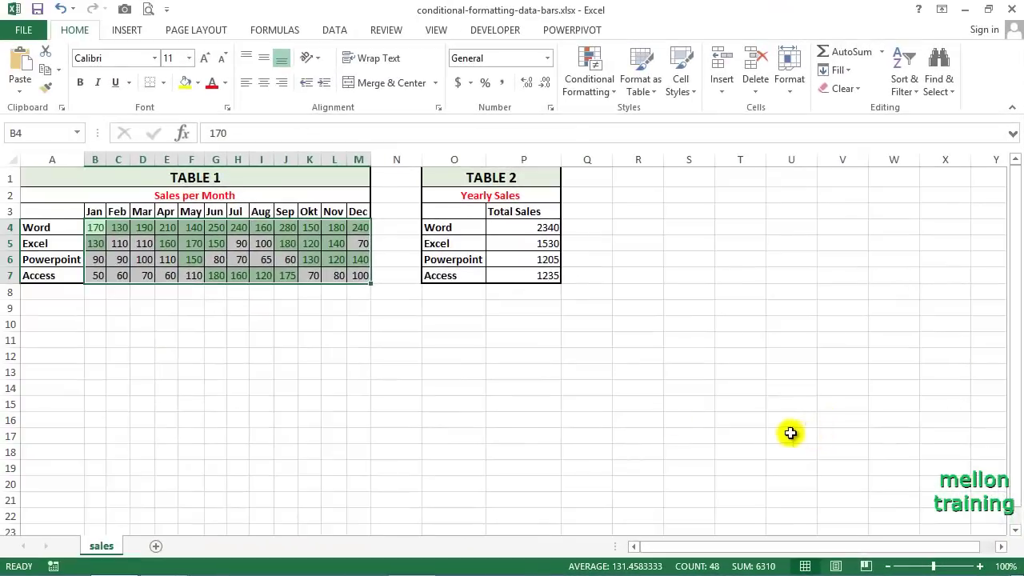
pyautogui.click(48, 324)
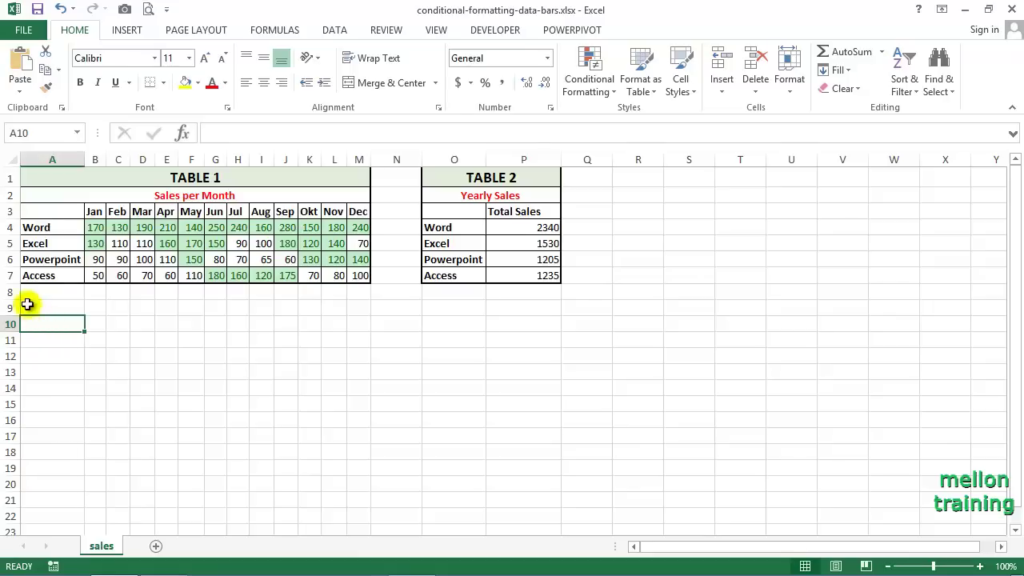
pyautogui.moveTo(94, 227)
pyautogui.mouseDown()
pyautogui.moveTo(284, 246)
pyautogui.moveTo(360, 275)
pyautogui.mouseUp()
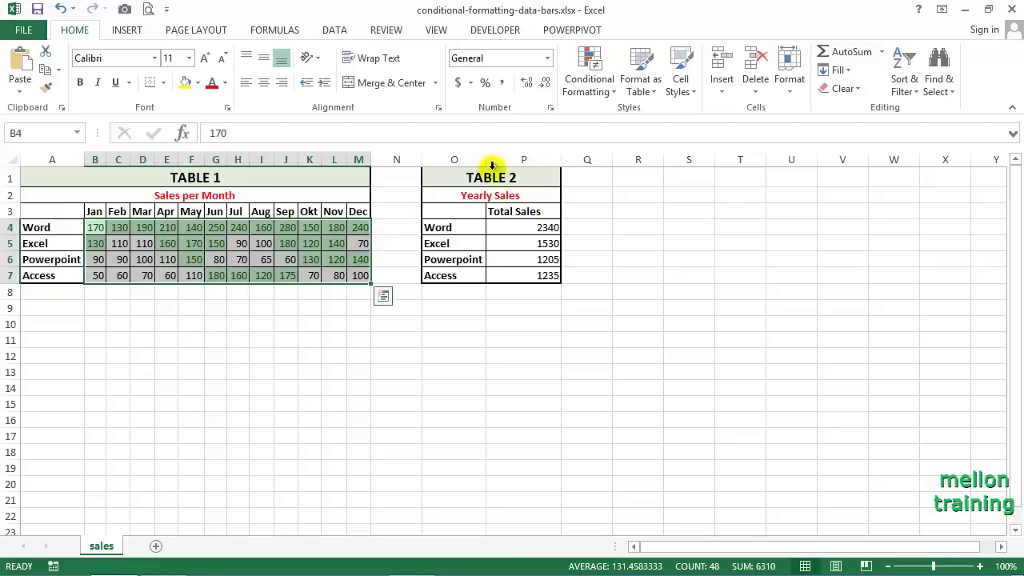
# Step: Clear the conditional formatting rules from the selected cells B4:M7, then select A10
pyautogui.click(596, 95)
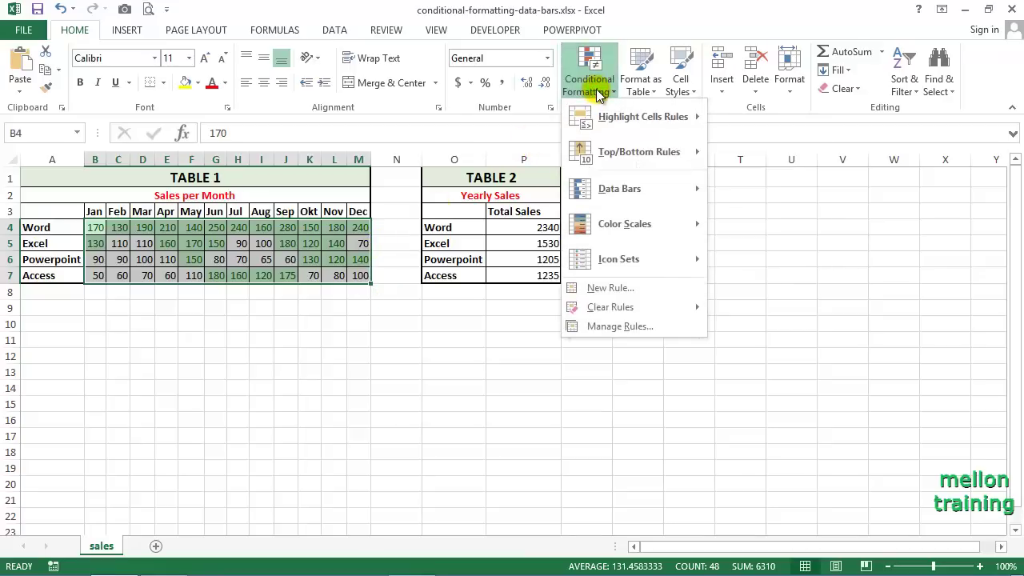
pyautogui.moveTo(681, 310)
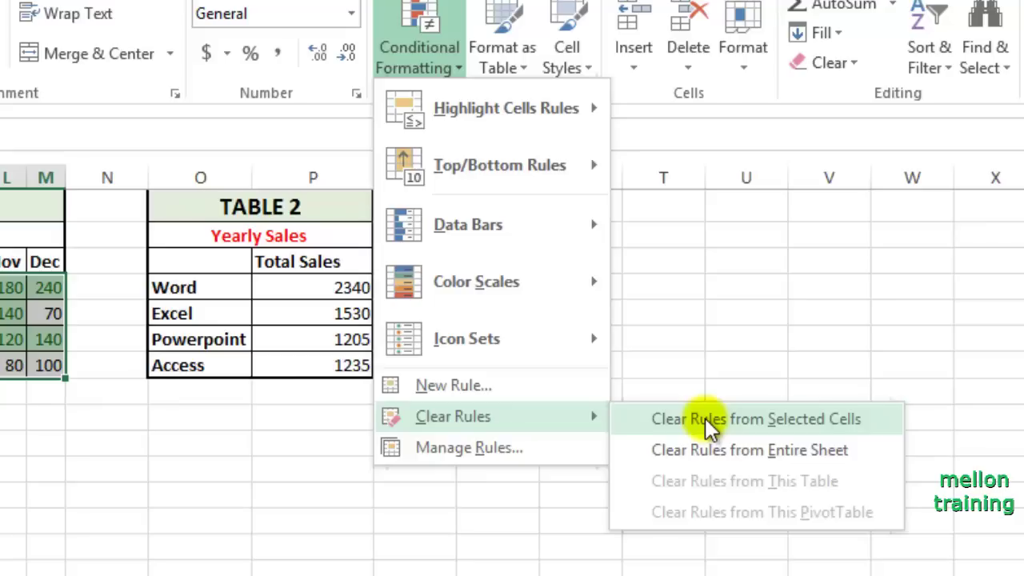
pyautogui.click(705, 418)
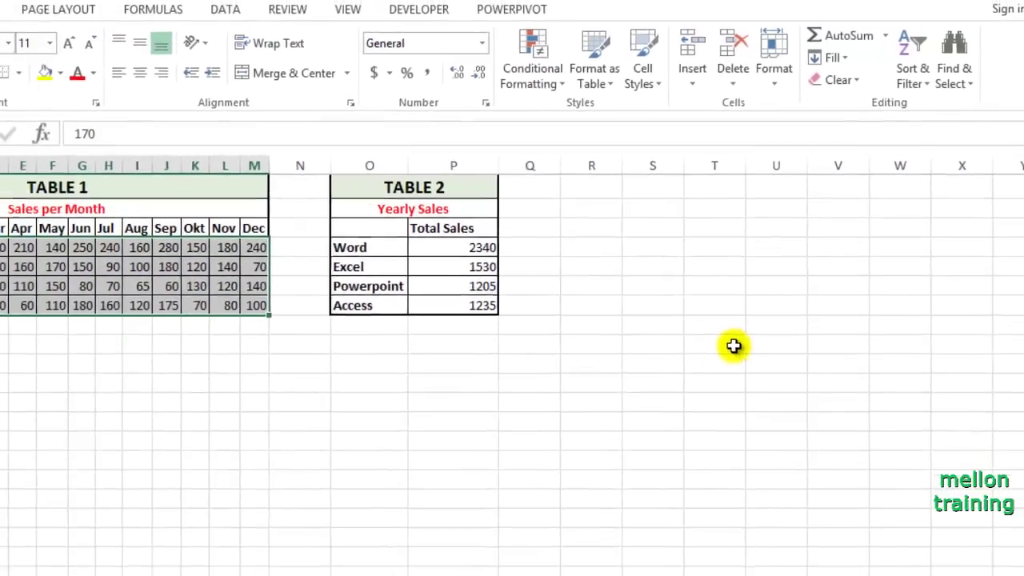
pyautogui.click(39, 324)
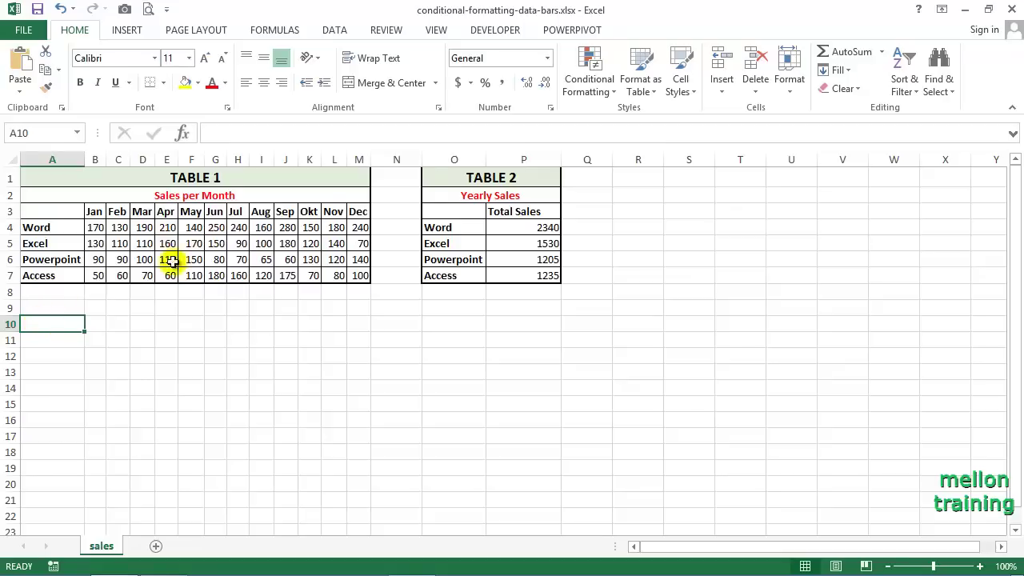
# Step: Apply Light Blue gradient-fill data bars to totals P4:P7
pyautogui.click(519, 229)
pyautogui.moveTo(520, 229); pyautogui.dragTo(523, 273)
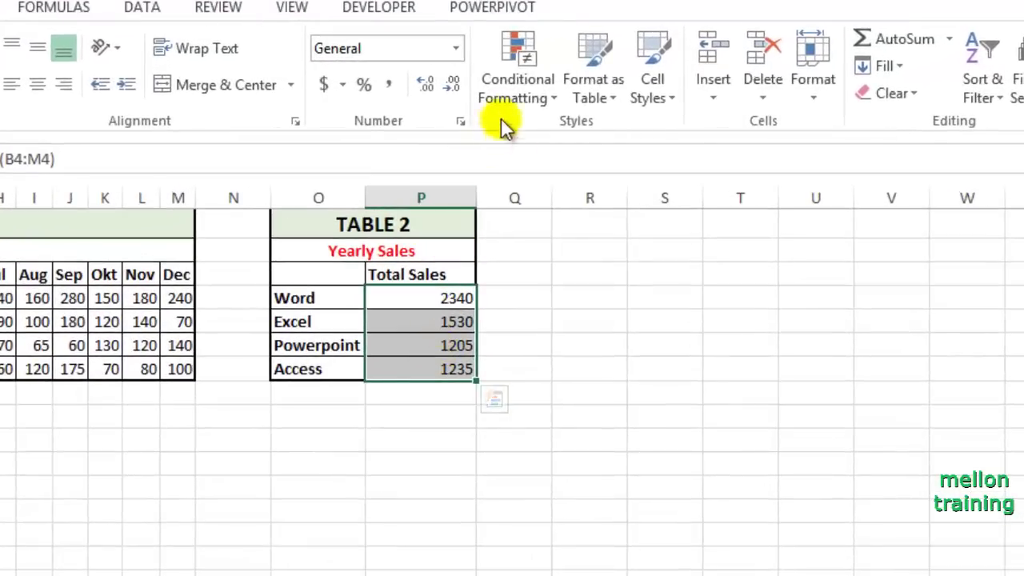
pyautogui.click(589, 88)
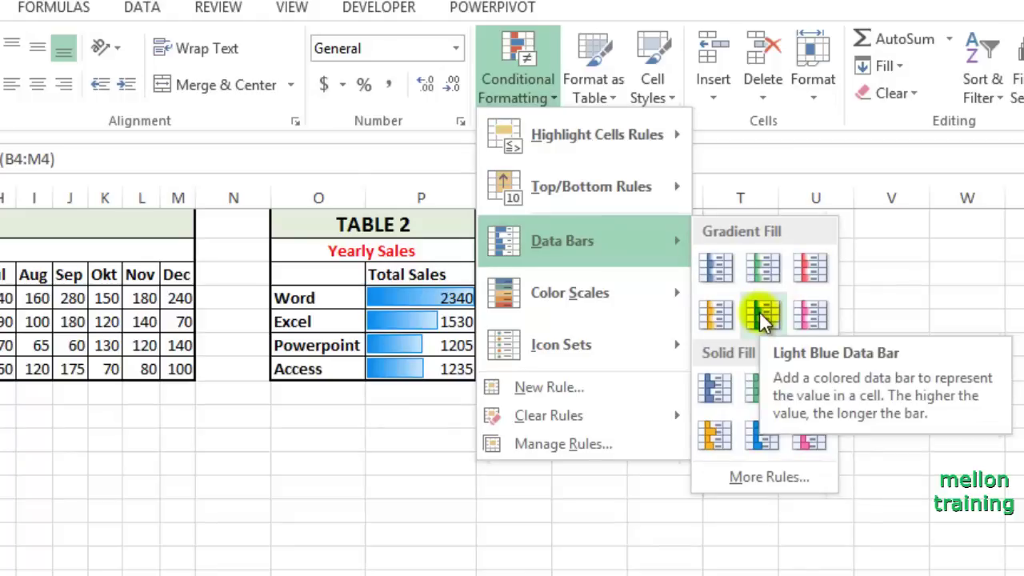
pyautogui.click(760, 311)
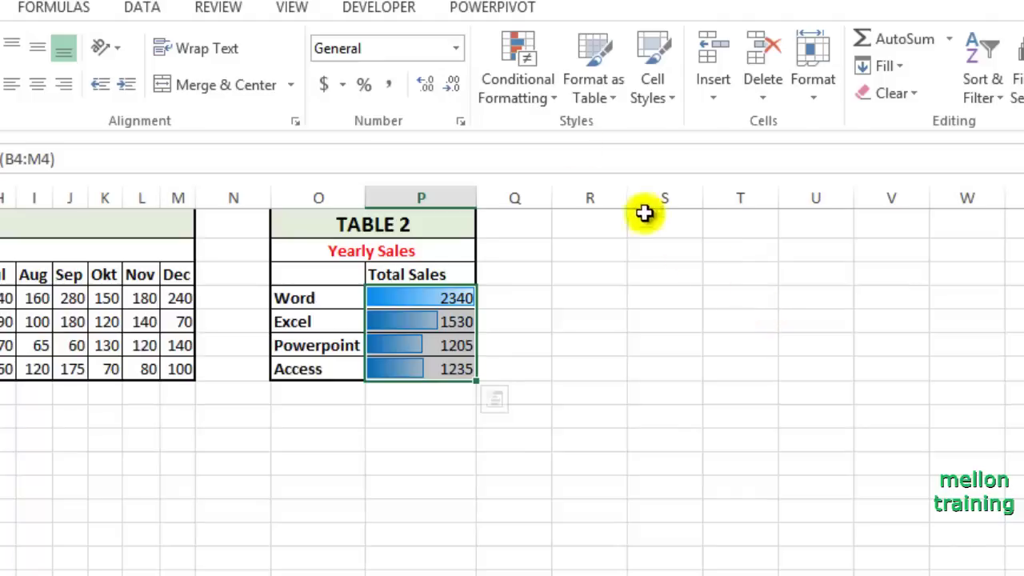
pyautogui.click(532, 92)
pyautogui.moveTo(613, 241)
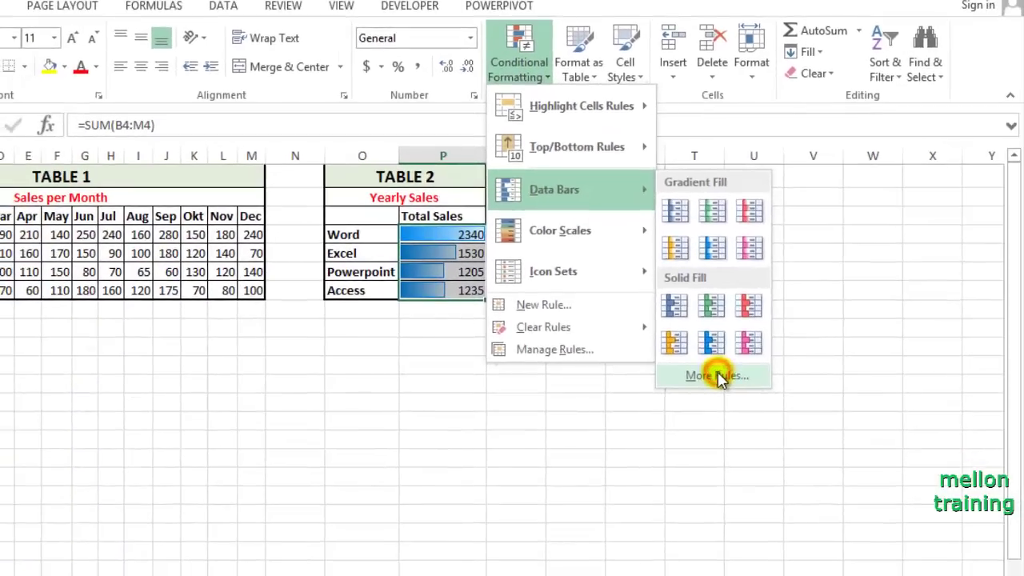
# Step: Start a More Rules data bar rule with Show Bar Only ticked and Minimum type Automatic
pyautogui.click(743, 423)
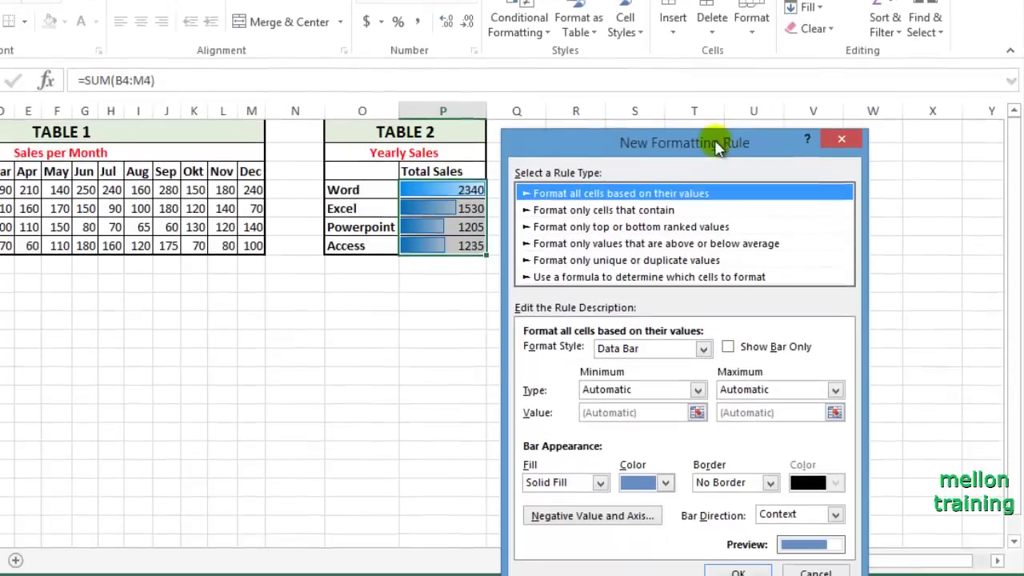
pyautogui.moveTo(717, 146); pyautogui.dragTo(752, 57)
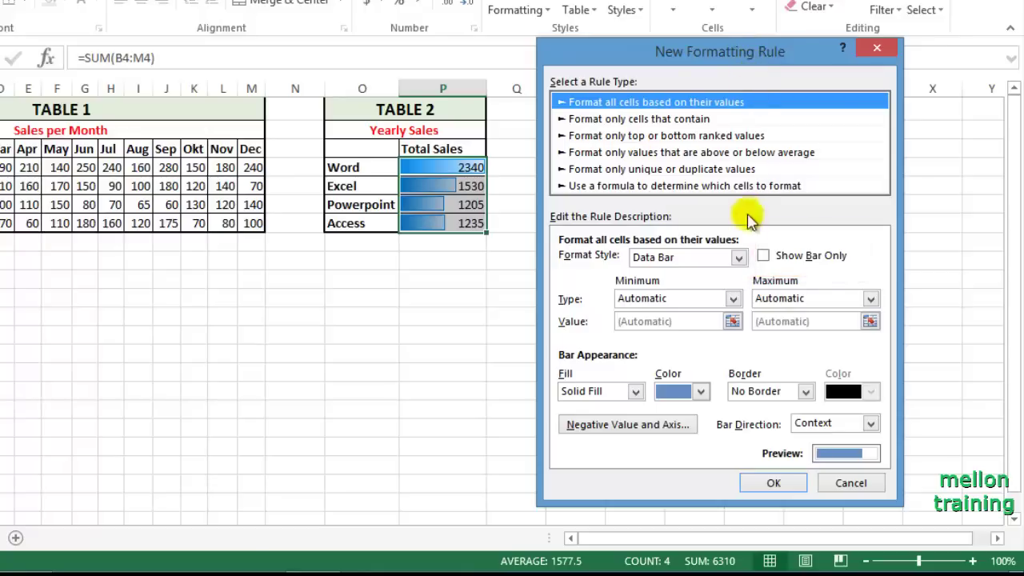
pyautogui.click(763, 256)
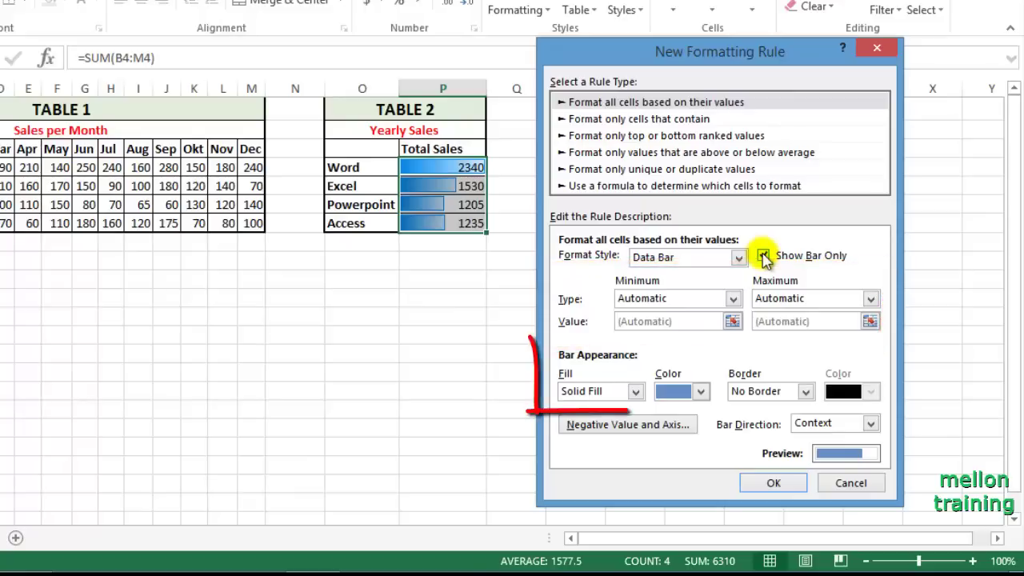
pyautogui.click(733, 298)
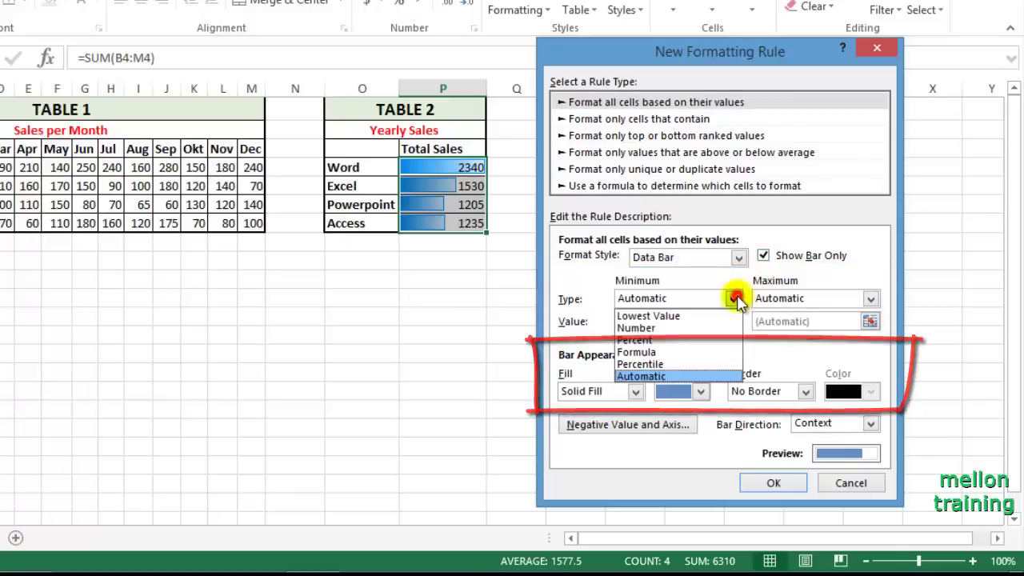
pyautogui.click(733, 299)
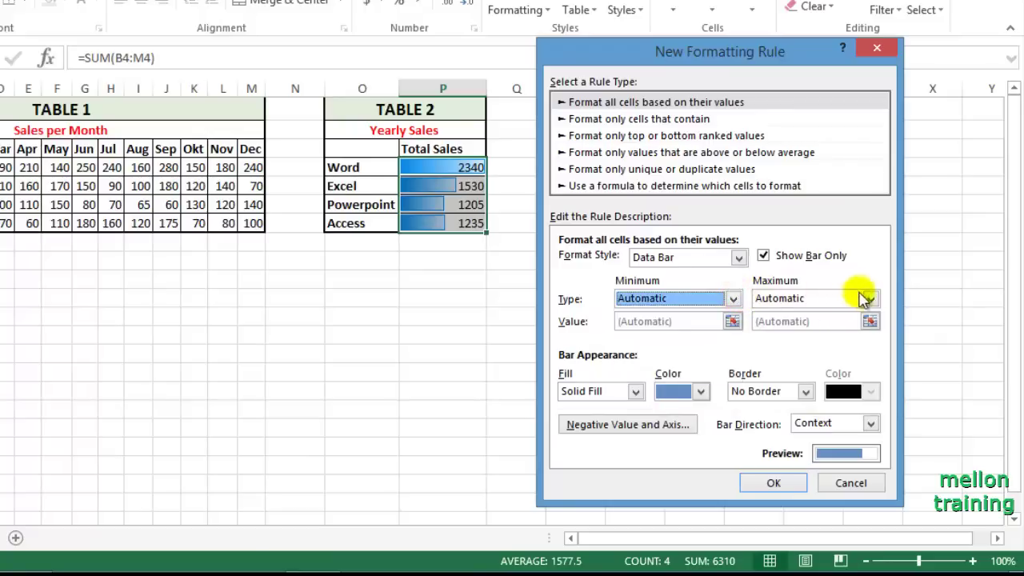